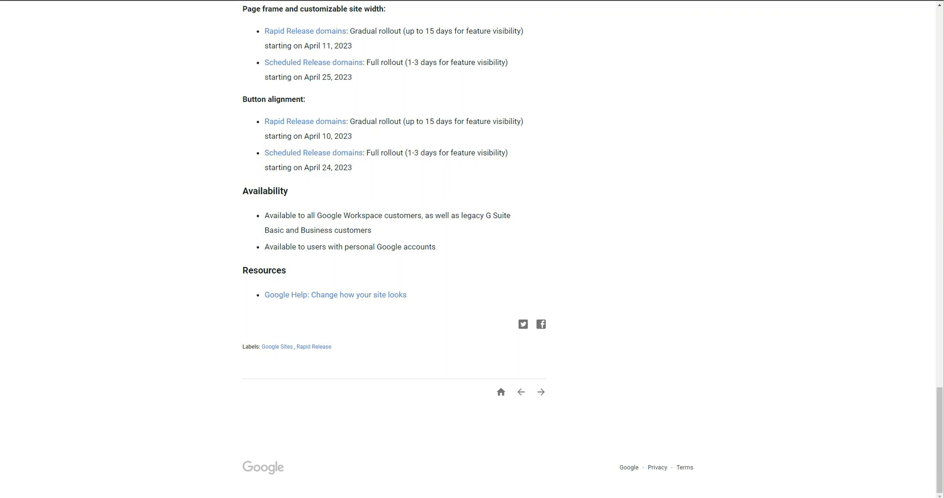
# Step: Close the blog post tab with Ctrl+W to return to the page linking to it
pyautogui.hotkey('ctrl', 'w')
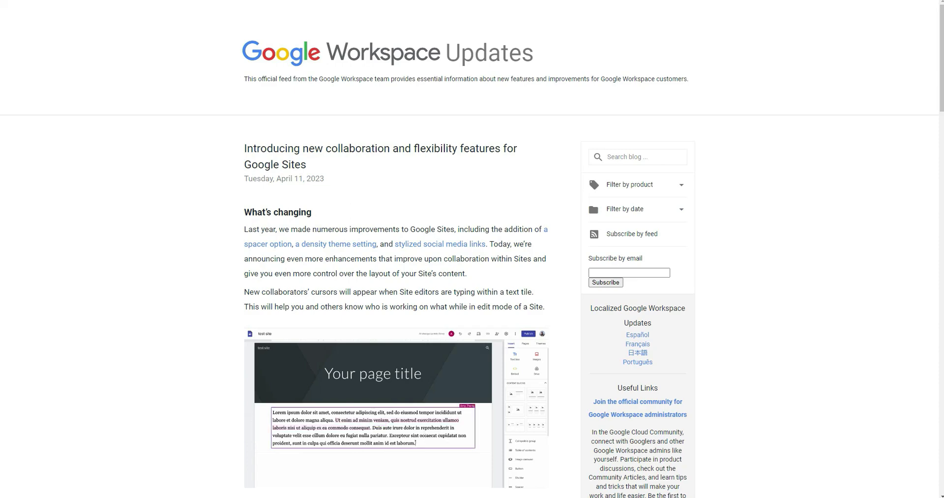
# Step: Scroll to the Normal, Full and Wide site width options and the 'Set a Site width' screenshot
pyautogui.scroll(-2, 361, 118)
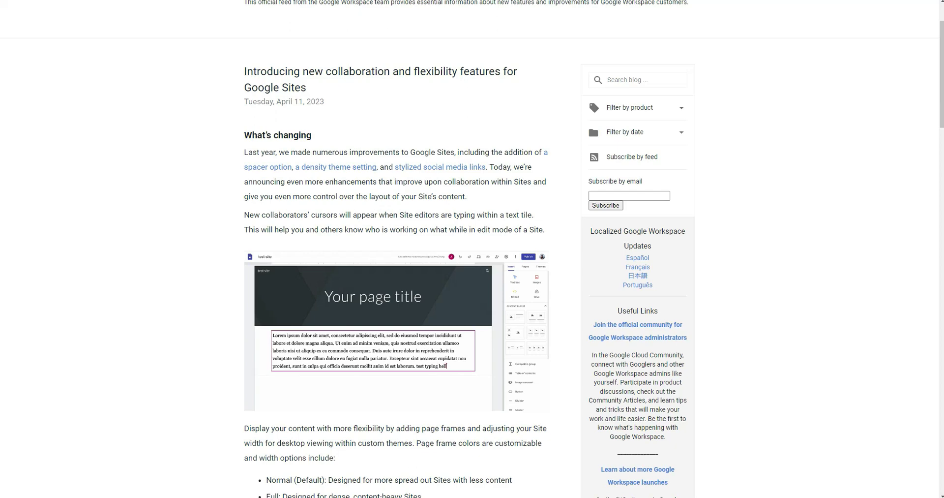
pyautogui.scroll(-3, 335, 113)
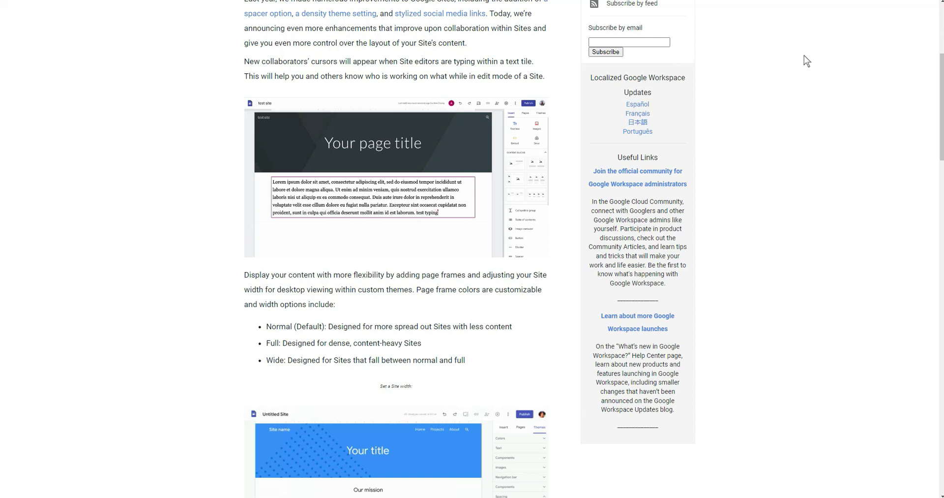
pyautogui.scroll(-3, 811, 68)
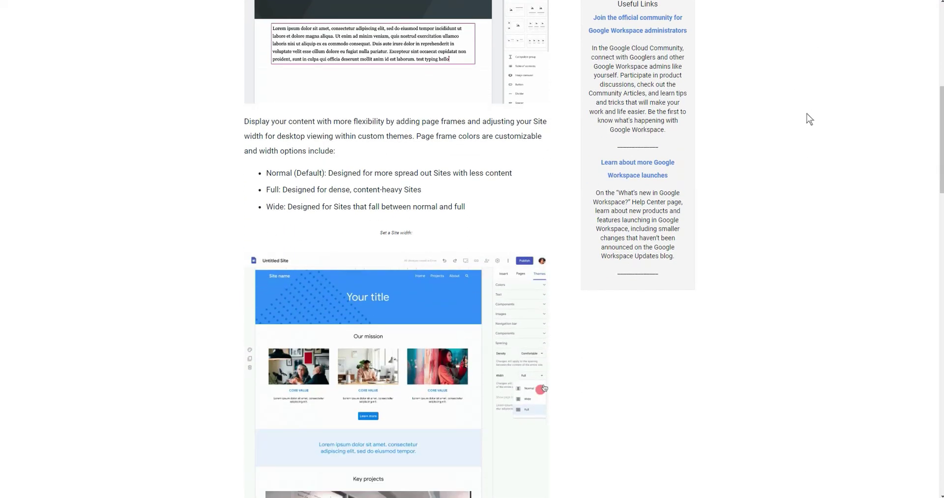
pyautogui.scroll(-2, 810, 120)
pyautogui.scroll(-2, 807, 120)
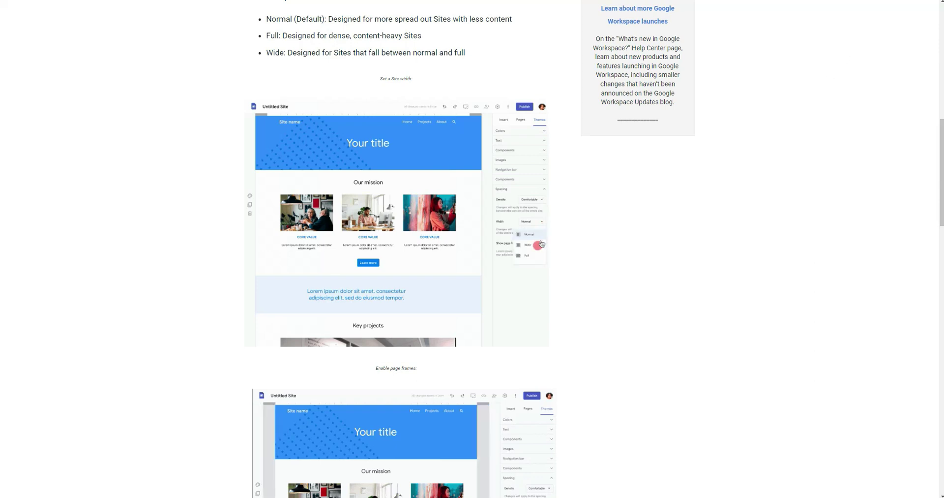
pyautogui.scroll(2, 604, 93)
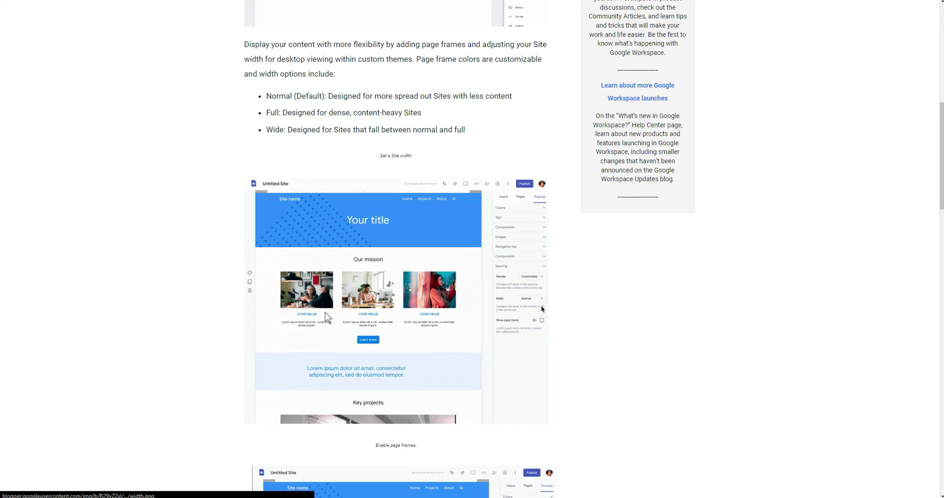
# Step: View the 'Set a Site width' demo as width.png on its own page
pyautogui.click(550, 320)
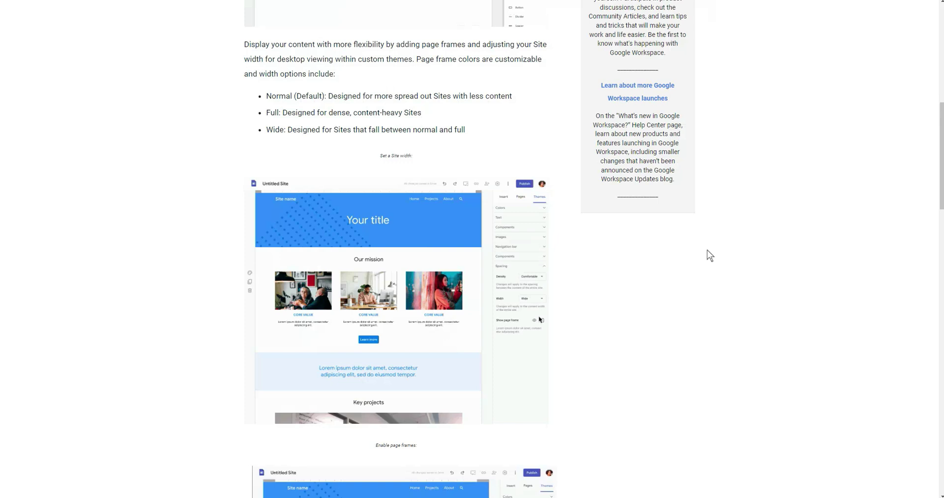
# Step: Scroll the post down to the Button Alignment demo and the Getting started section
pyautogui.scroll(-5, 689, 268)
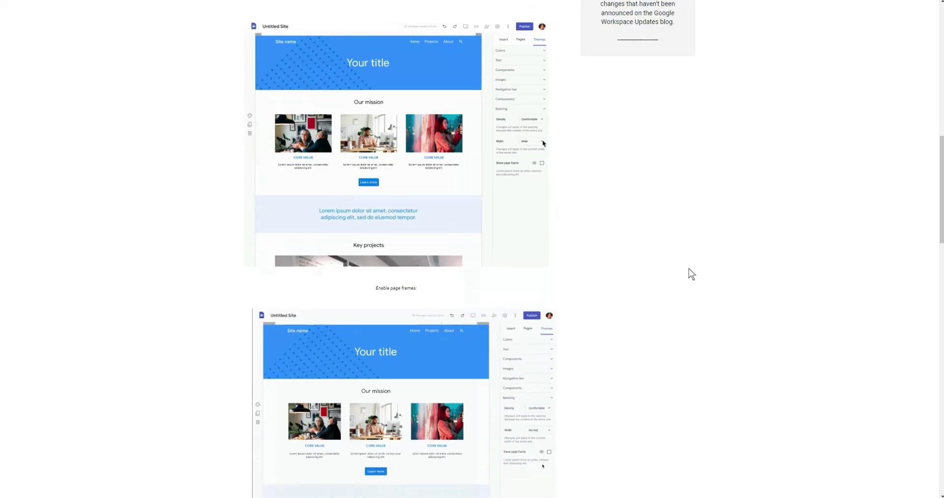
pyautogui.scroll(-3, 686, 264)
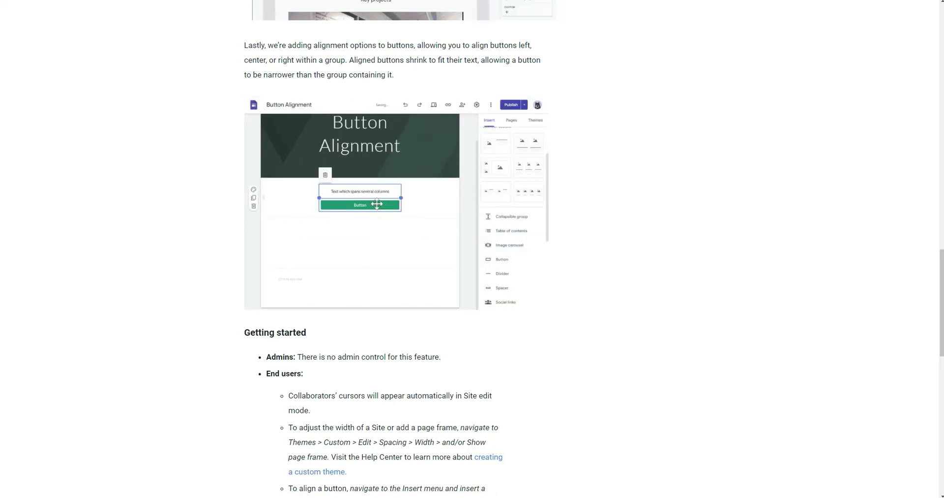
# Step: View the Button Alignment demo GIF on its own page
pyautogui.click(516, 182)
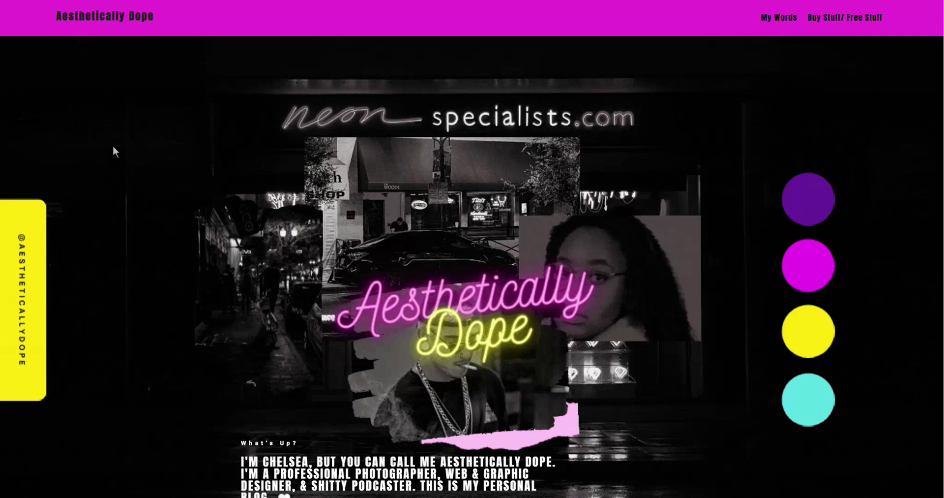
# Step: Scroll down the Aesthetically Dope example site's homepage
pyautogui.scroll(-20, 628, 396)
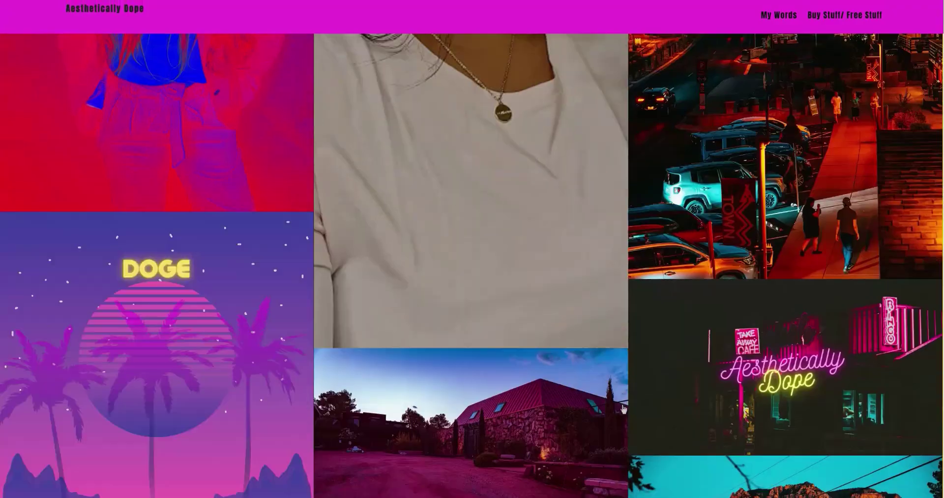
pyautogui.scroll(-15, 623, 407)
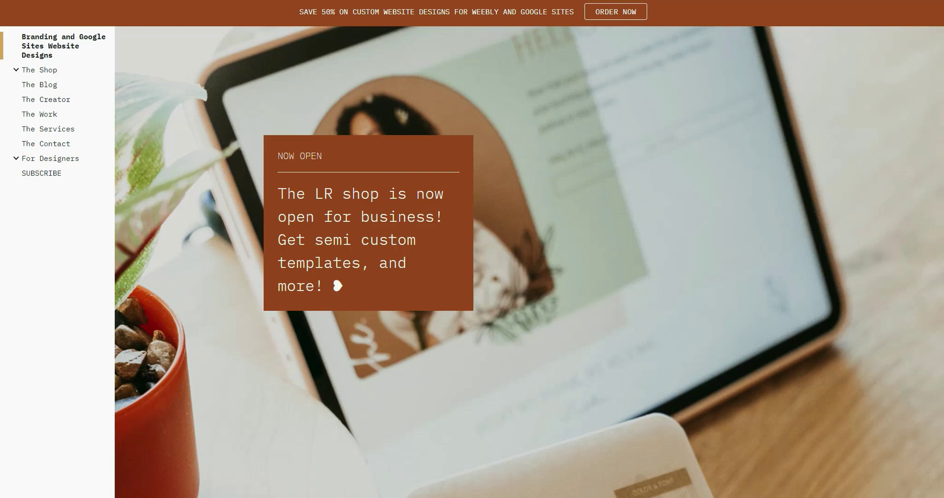
# Step: Scroll past the testimonial and limited-release shop sections, then back up to Clients Featured In
pyautogui.scroll(-8, 333, 273)
pyautogui.scroll(-20, 630, 324)
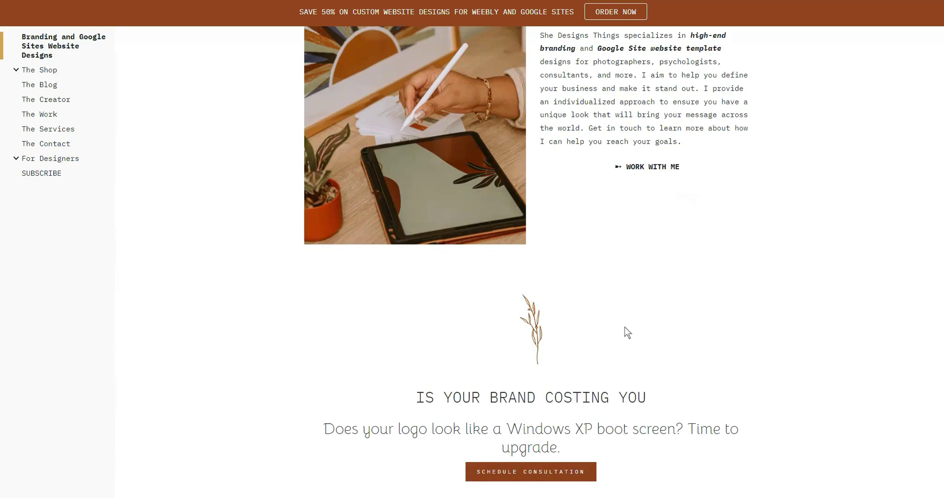
pyautogui.scroll(-20, 628, 333)
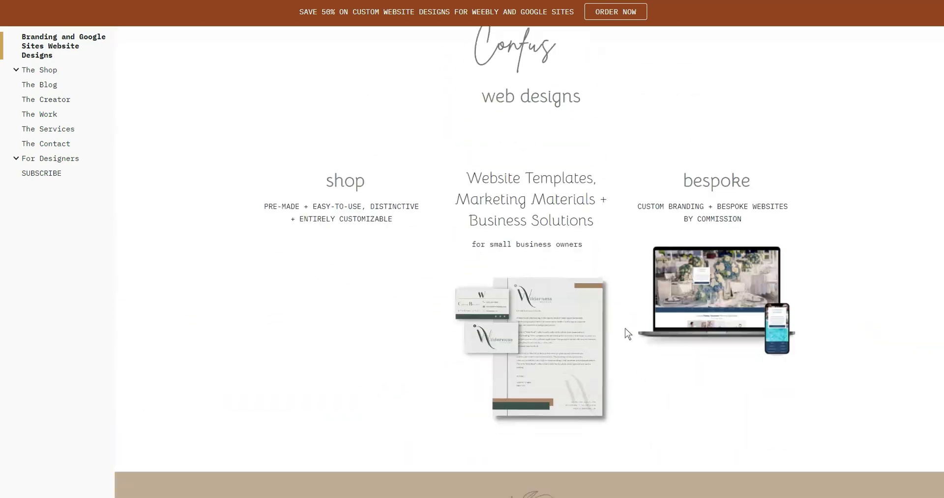
pyautogui.scroll(-20, 625, 329)
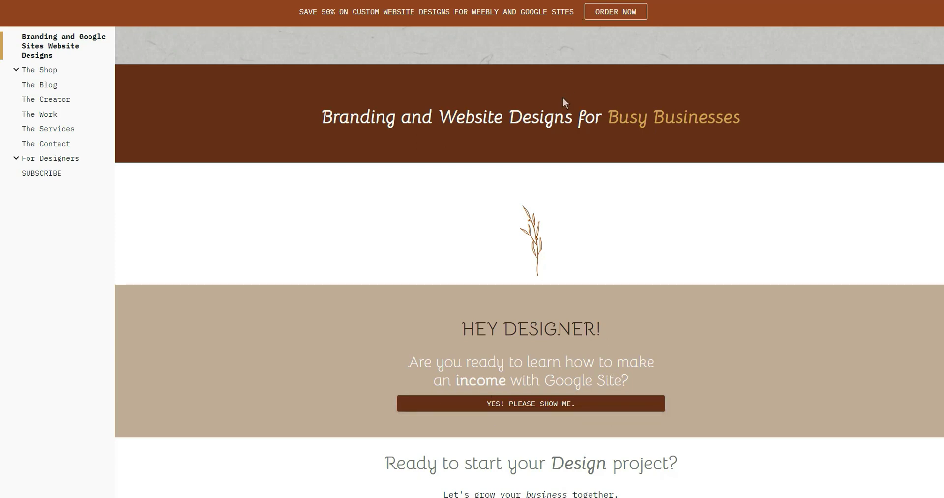
pyautogui.scroll(-15, 630, 114)
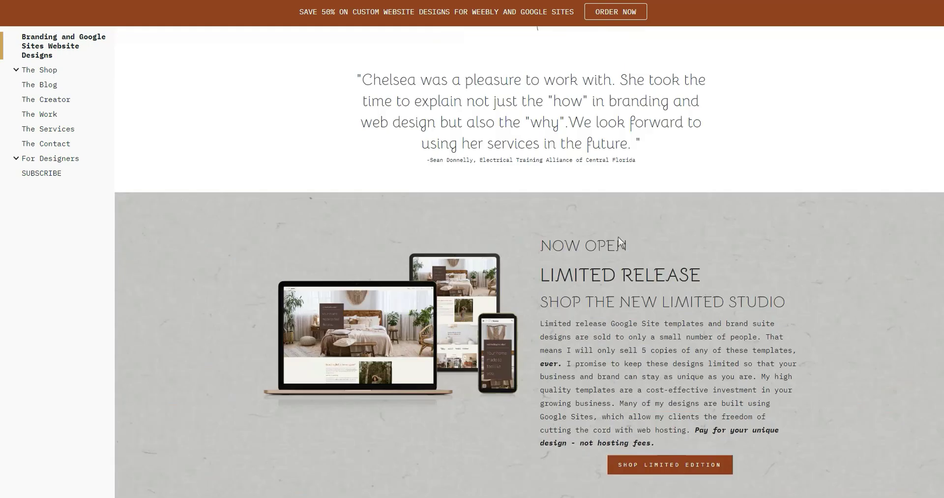
pyautogui.scroll(20, 600, 247)
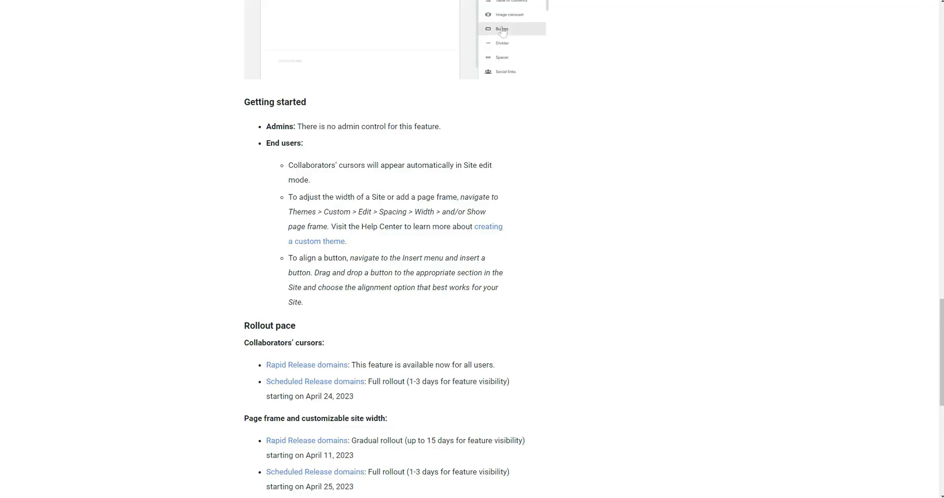
# Step: Highlight the Collaborators' cursors rollout heading and its availability now for all users
pyautogui.scroll(-2, 378, 216)
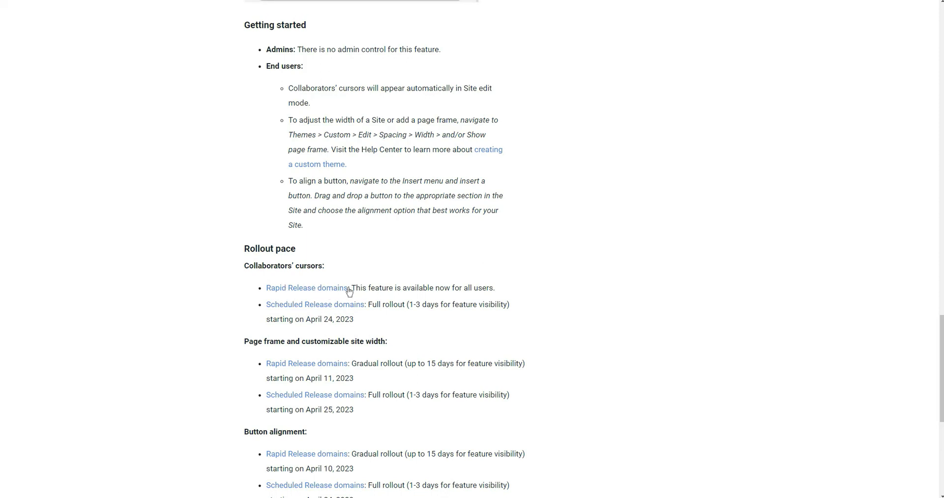
pyautogui.moveTo(349, 288); pyautogui.dragTo(501, 294)
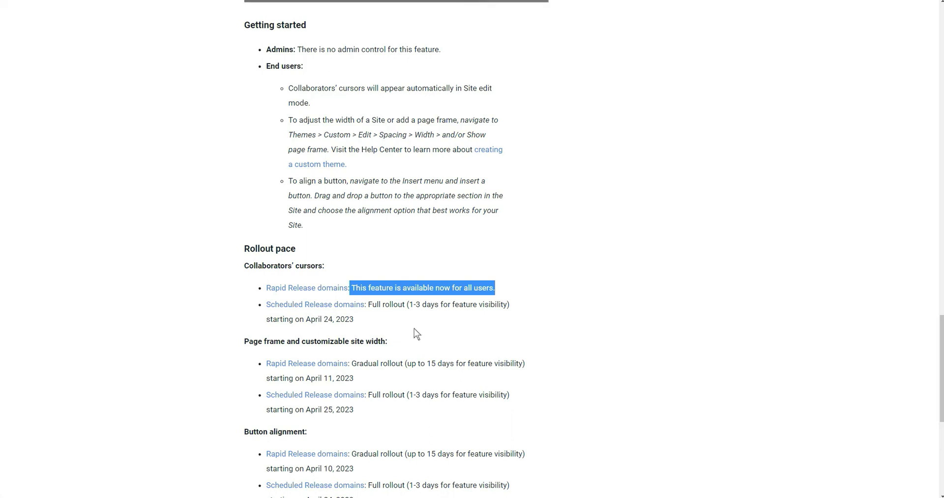
pyautogui.moveTo(244, 268); pyautogui.dragTo(339, 269)
# Step: Highlight the page frame and site width heading and its gradual rollout from April 11, 2023
pyautogui.scroll(-3, 347, 288)
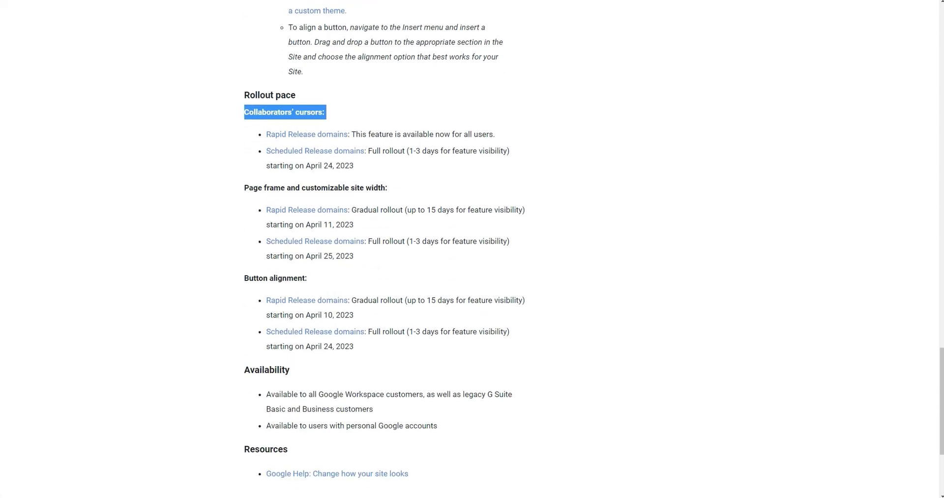
pyautogui.moveTo(244, 188); pyautogui.dragTo(375, 194)
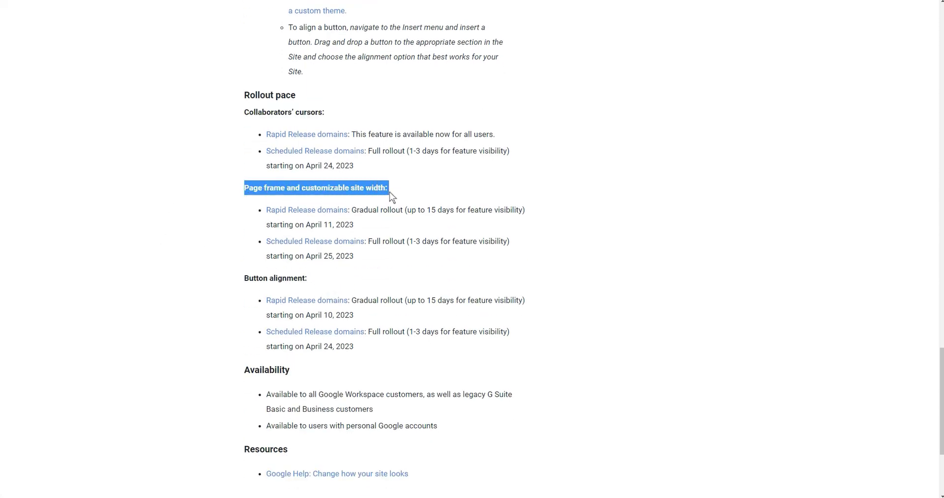
pyautogui.click(345, 209)
pyautogui.moveTo(350, 209); pyautogui.dragTo(504, 224)
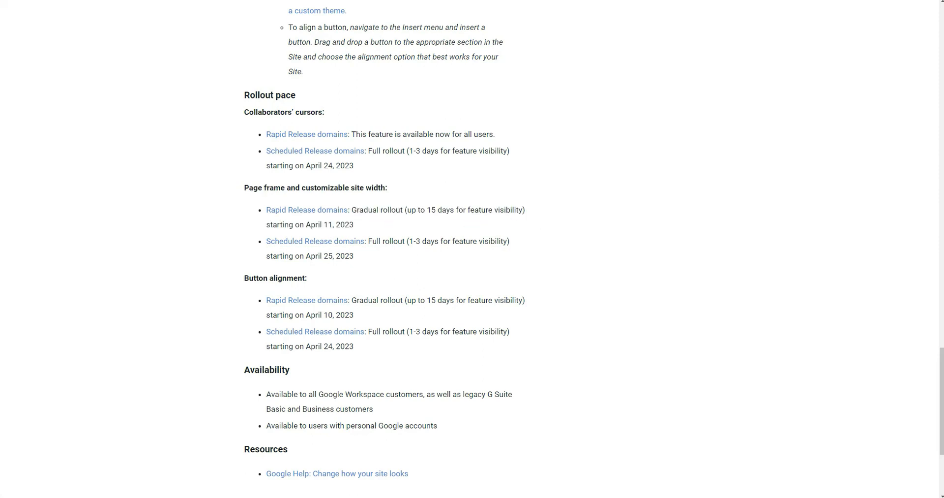
pyautogui.moveTo(311, 225); pyautogui.dragTo(371, 226)
pyautogui.scroll(-2, 371, 228)
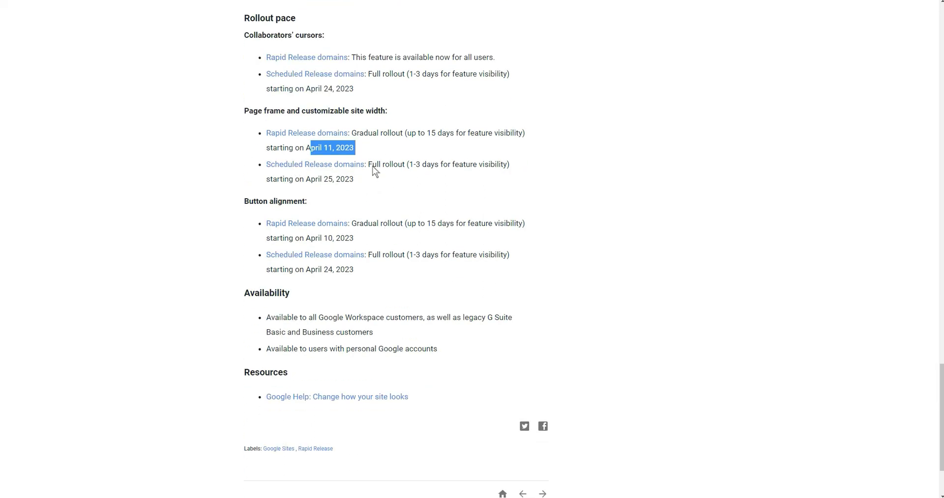
pyautogui.moveTo(368, 165); pyautogui.dragTo(403, 165)
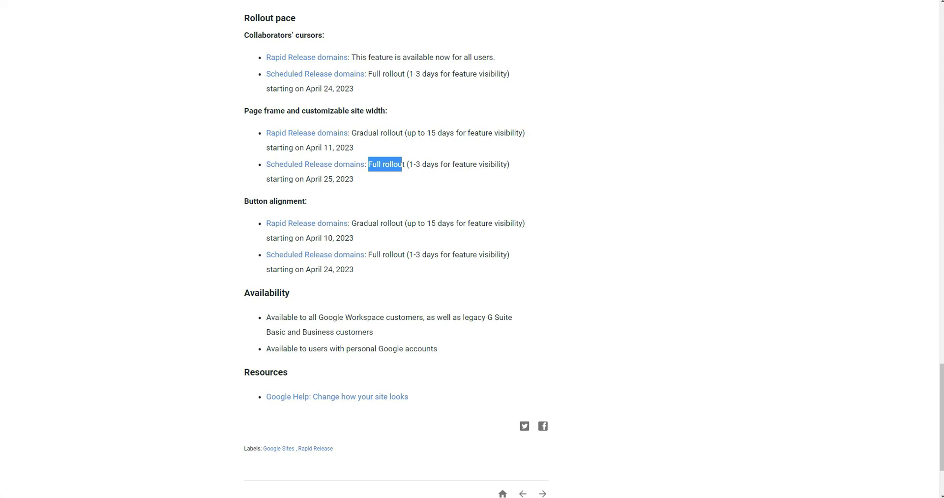
pyautogui.click(323, 187)
pyautogui.moveTo(244, 110); pyautogui.dragTo(370, 178)
pyautogui.click(366, 183)
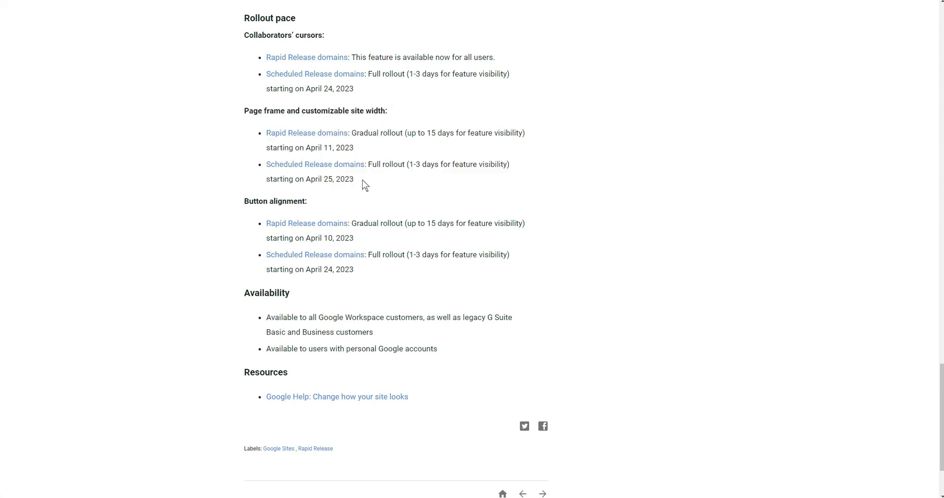
pyautogui.scroll(-2, 353, 182)
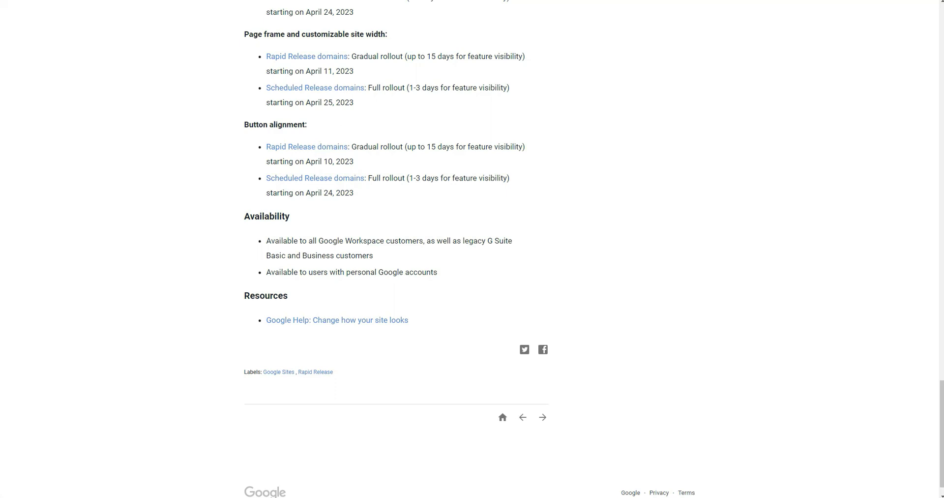
pyautogui.moveTo(266, 162); pyautogui.dragTo(363, 169)
pyautogui.click(362, 167)
pyautogui.moveTo(426, 147); pyautogui.dragTo(568, 163)
pyautogui.click(573, 163)
pyautogui.scroll(2, 398, 149)
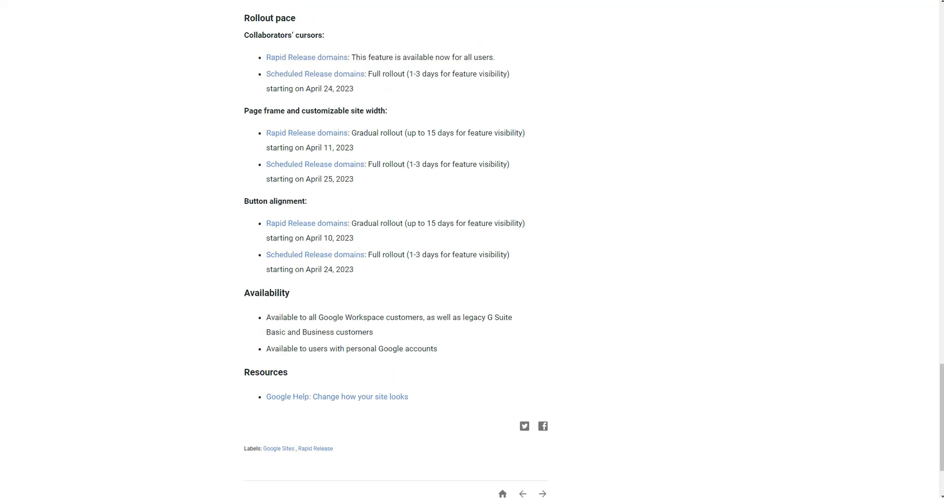
pyautogui.scroll(-2, 355, 260)
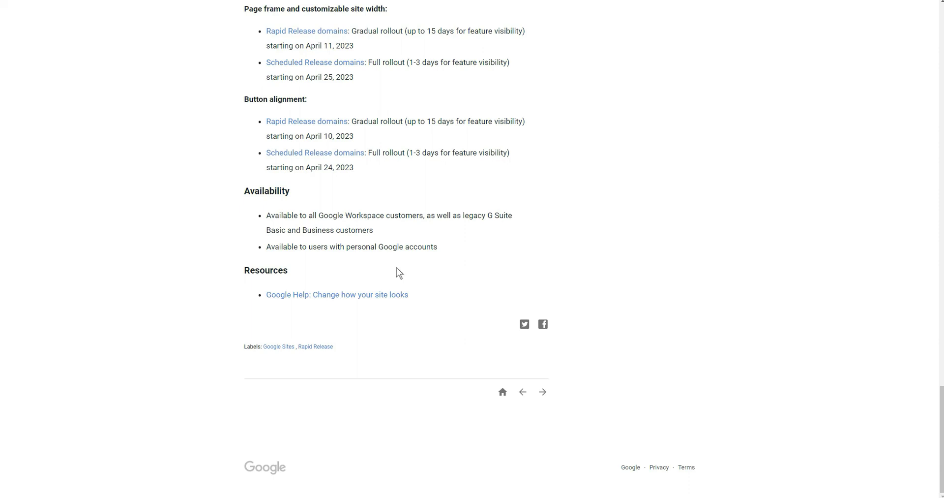
pyautogui.scroll(2, 403, 224)
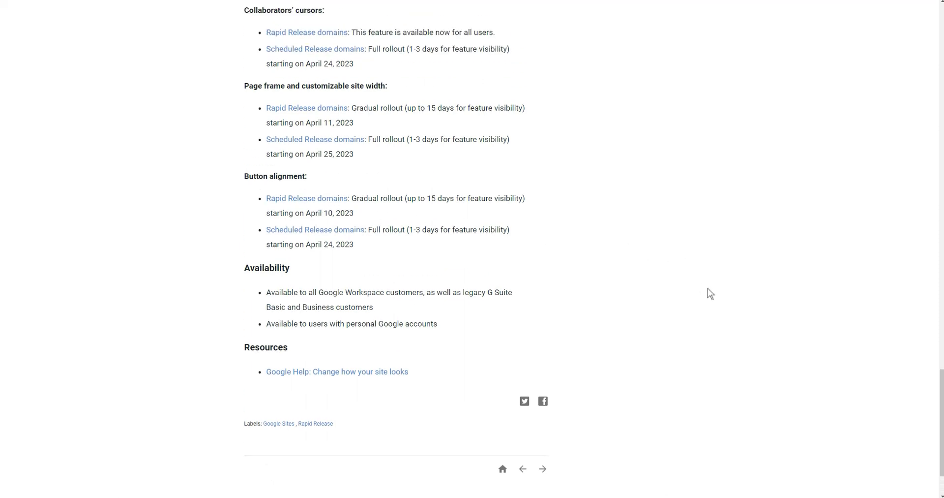
pyautogui.scroll(4, 509, 191)
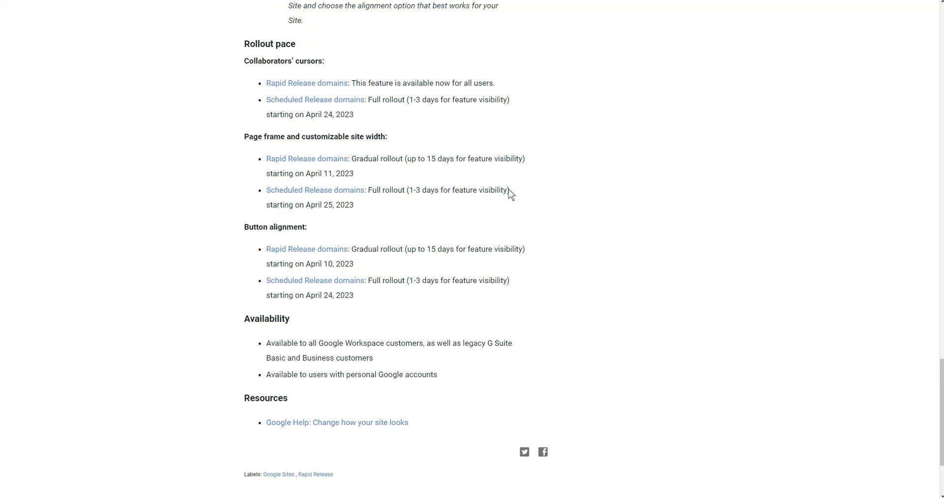
pyautogui.scroll(-4, 471, 203)
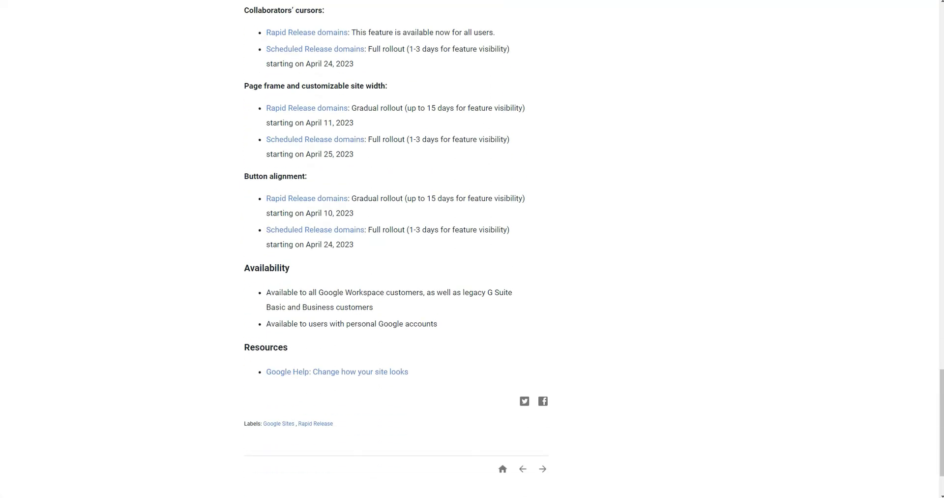